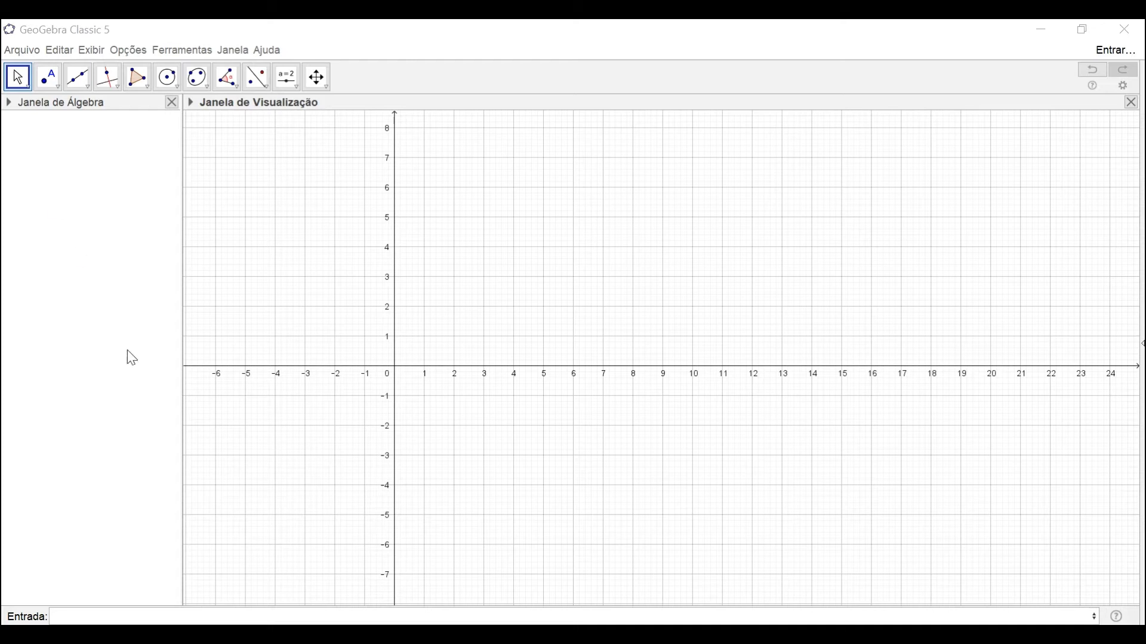
- Open the preferences of the graphics view
left_click_drag(394, 312, 525, 274)
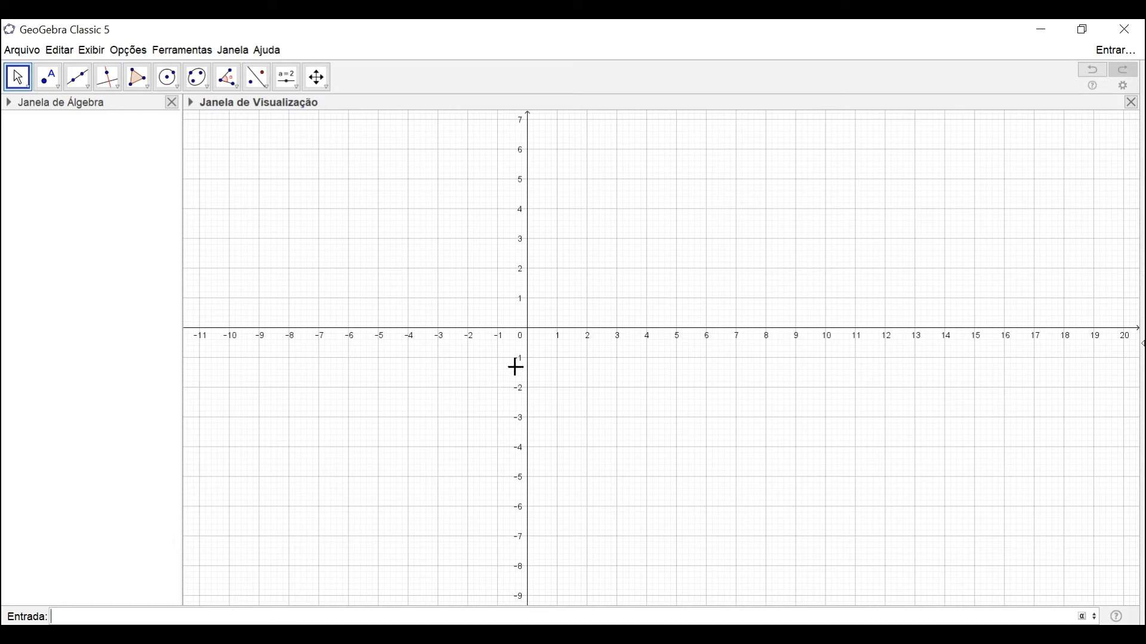
scroll(642, 433, "up", 1)
scroll(642, 432, "up", 4)
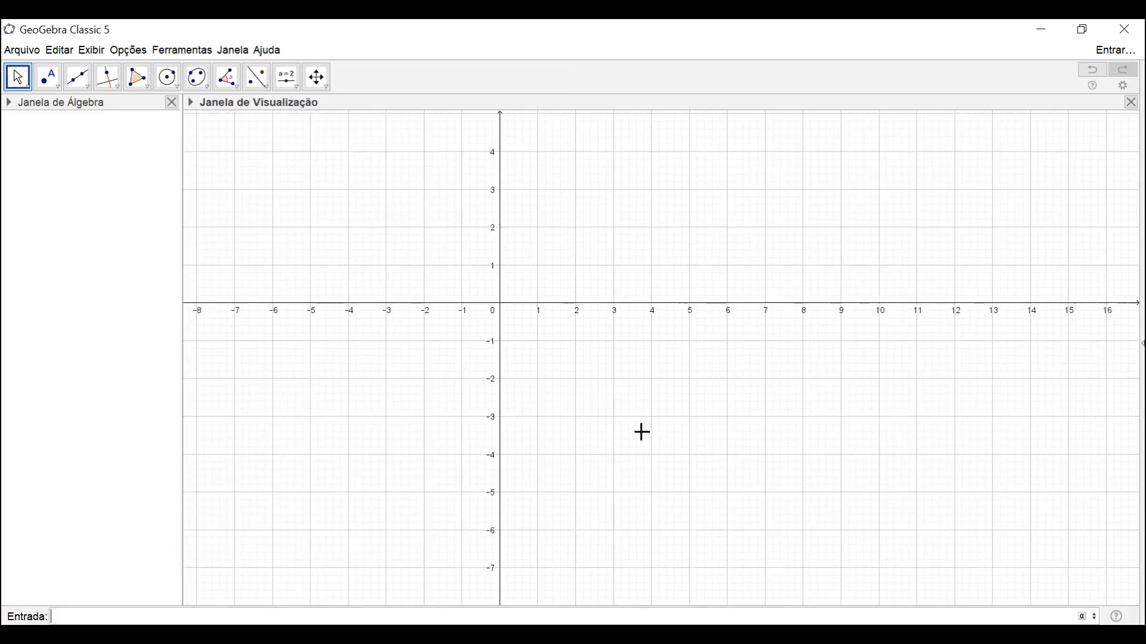
left_click_drag(639, 427, 775, 537)
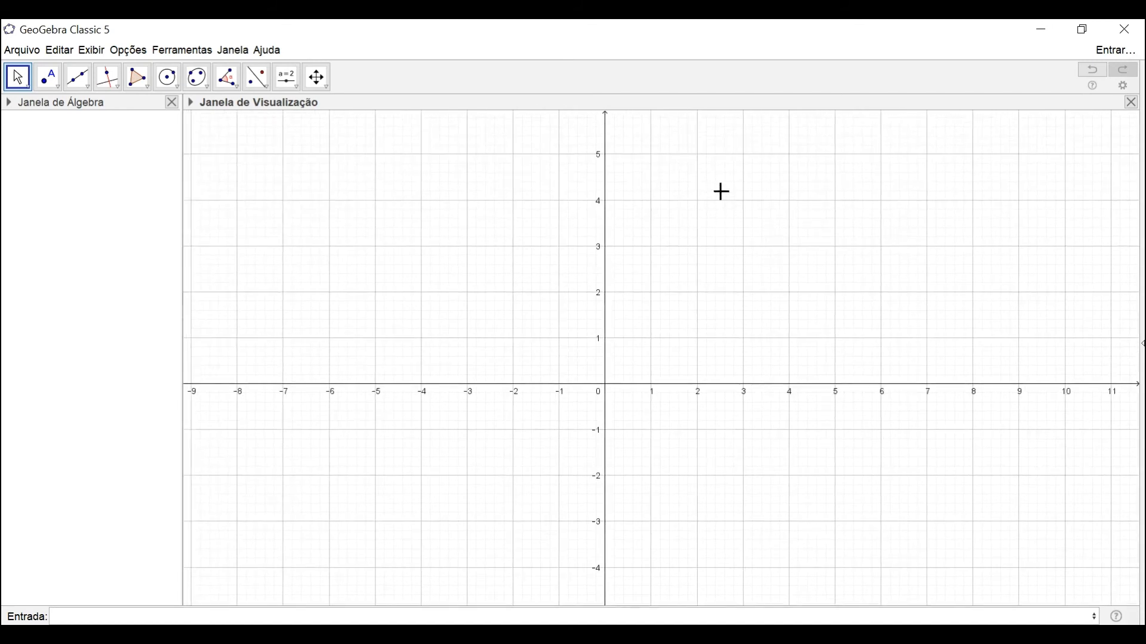
right_click(708, 180)
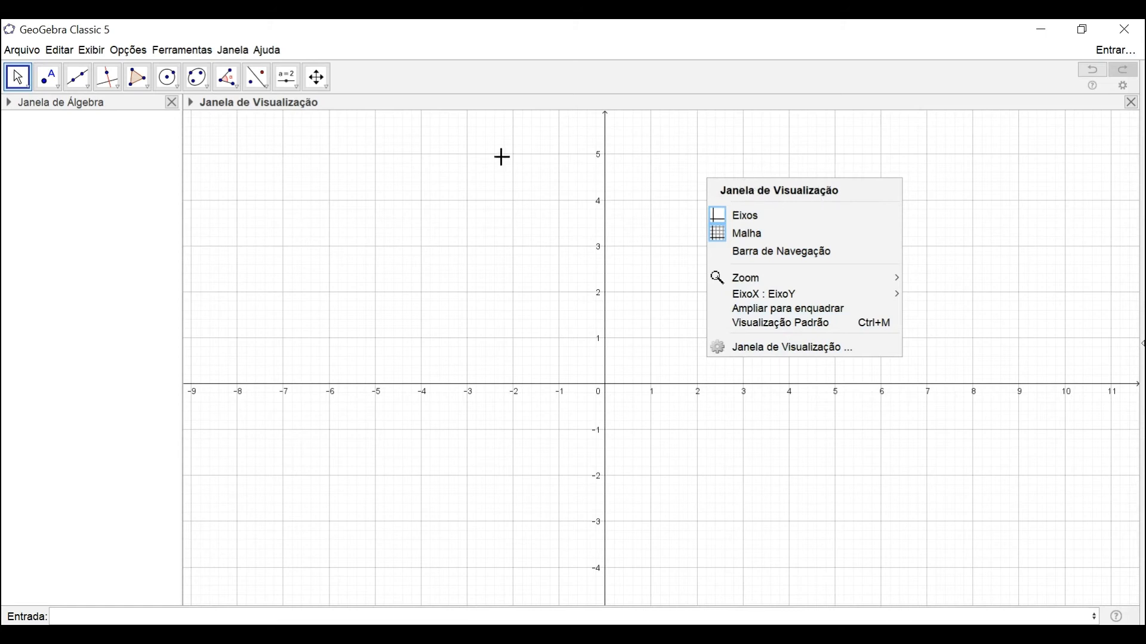
left_click(776, 351)
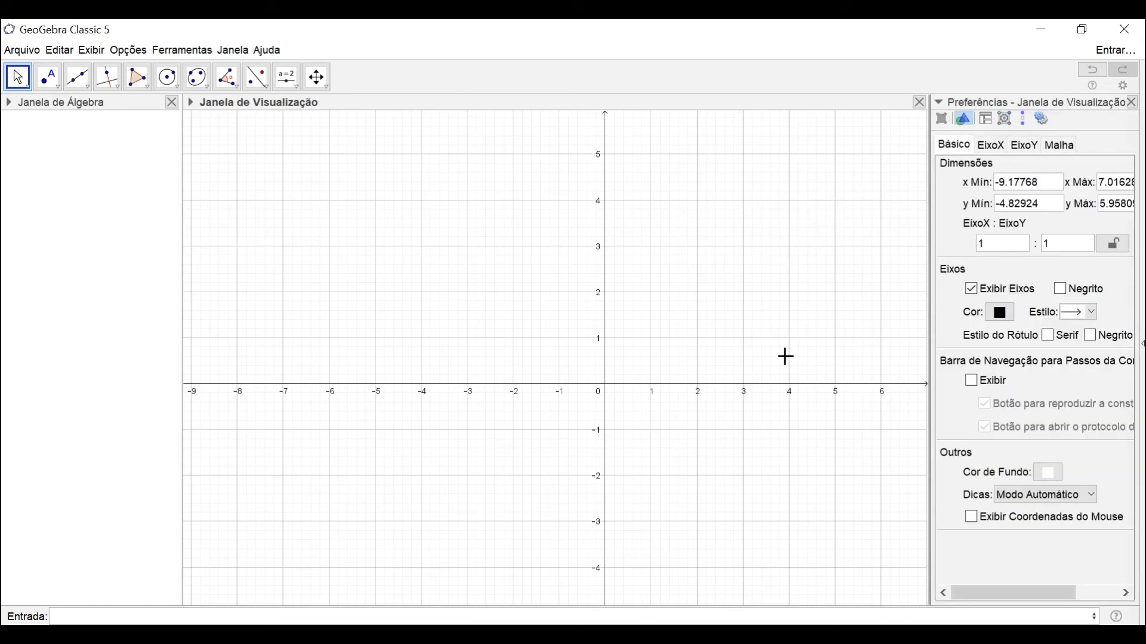
- Try a custom tick distance of 1 on the x-axis and switch the option off again
left_click(993, 146)
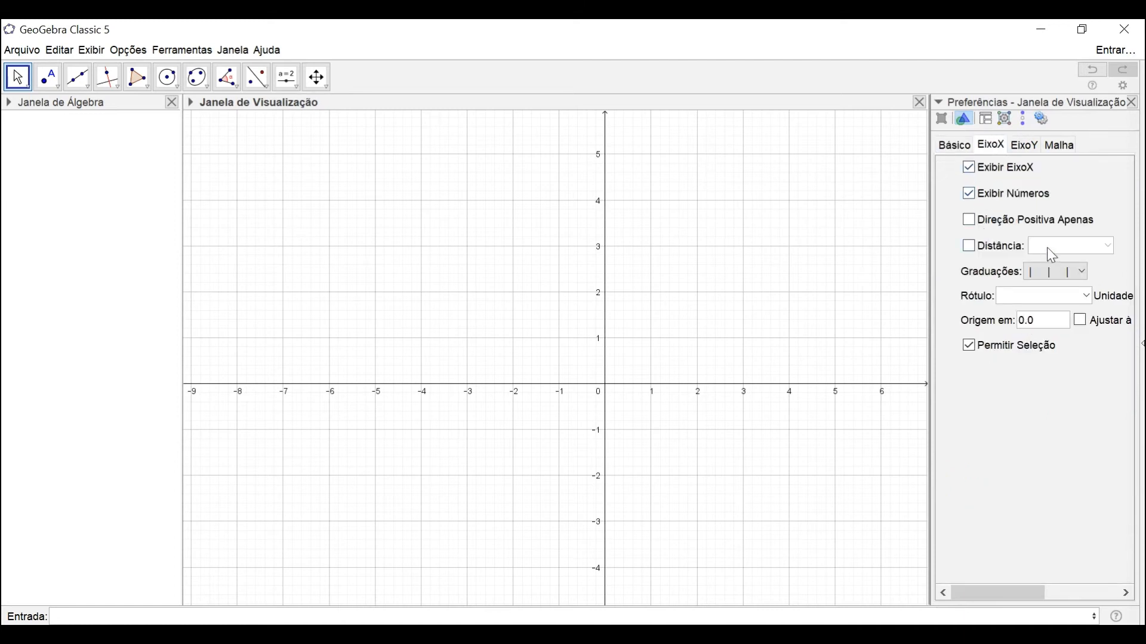
left_click(970, 247)
left_click(1108, 246)
left_click(1061, 273)
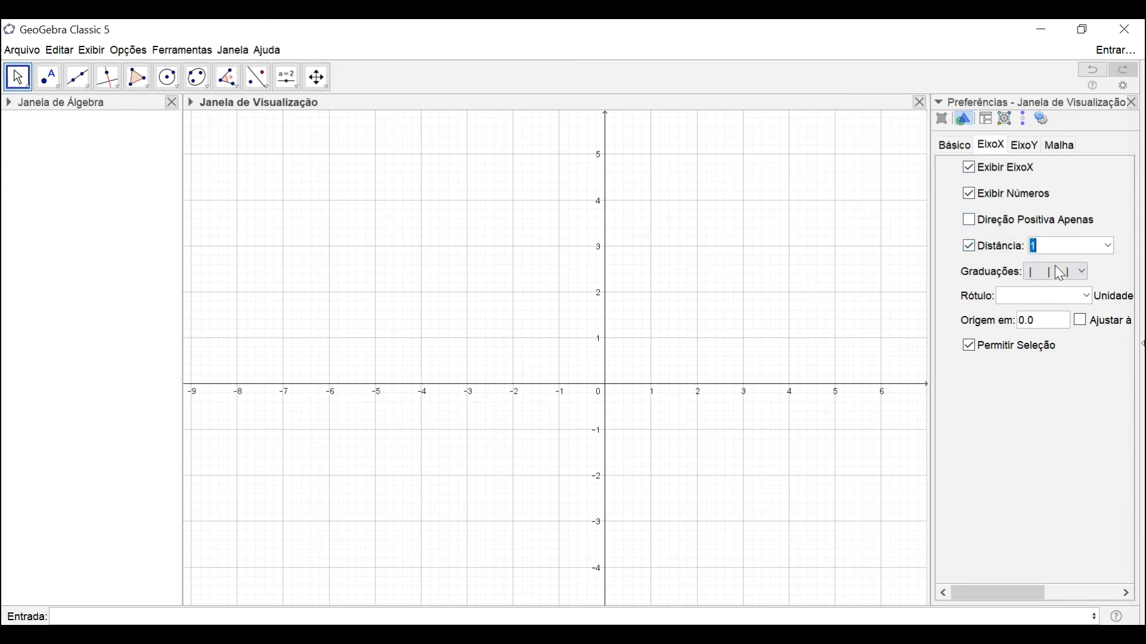
left_click(969, 246)
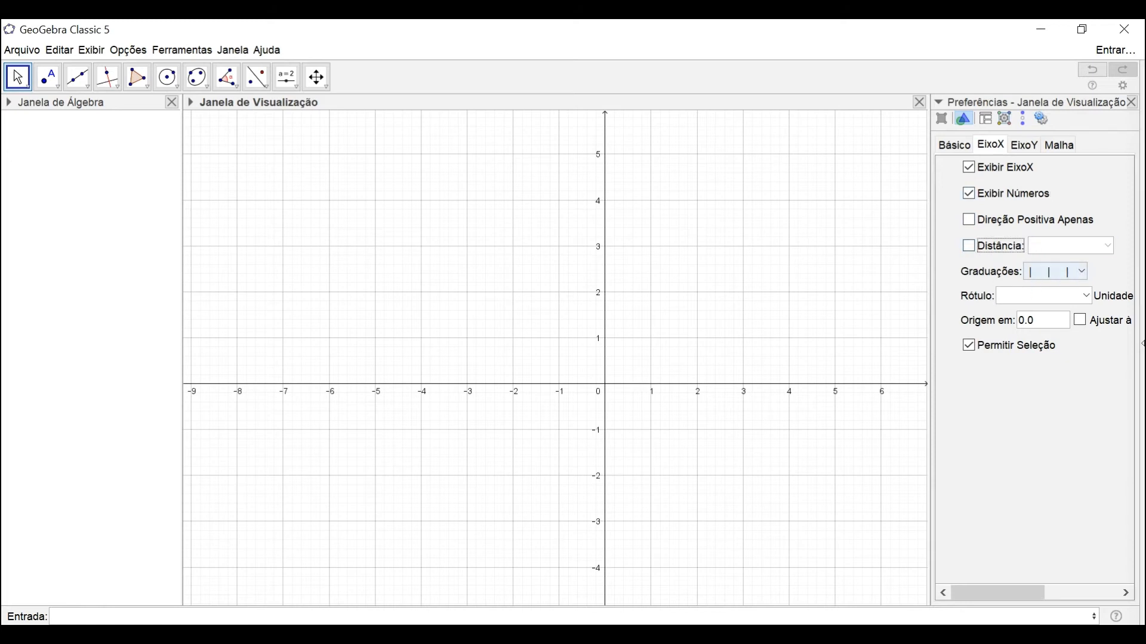
- Hide and restore the x-axis numbers, and do the same with the x-axis itself
left_click(970, 193)
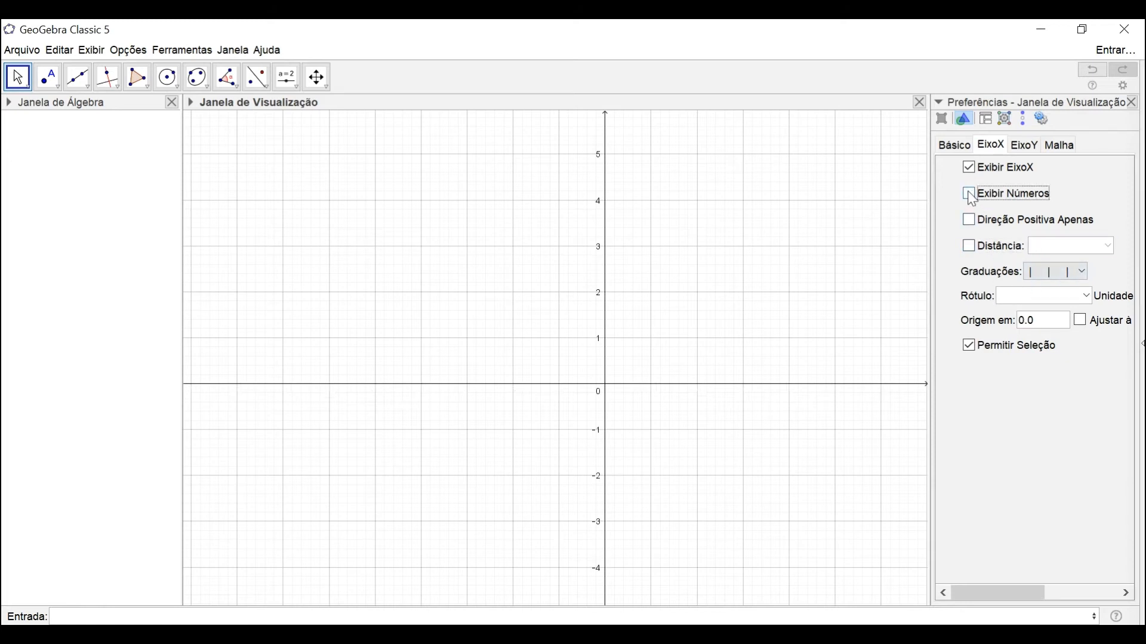
left_click(970, 195)
left_click(969, 168)
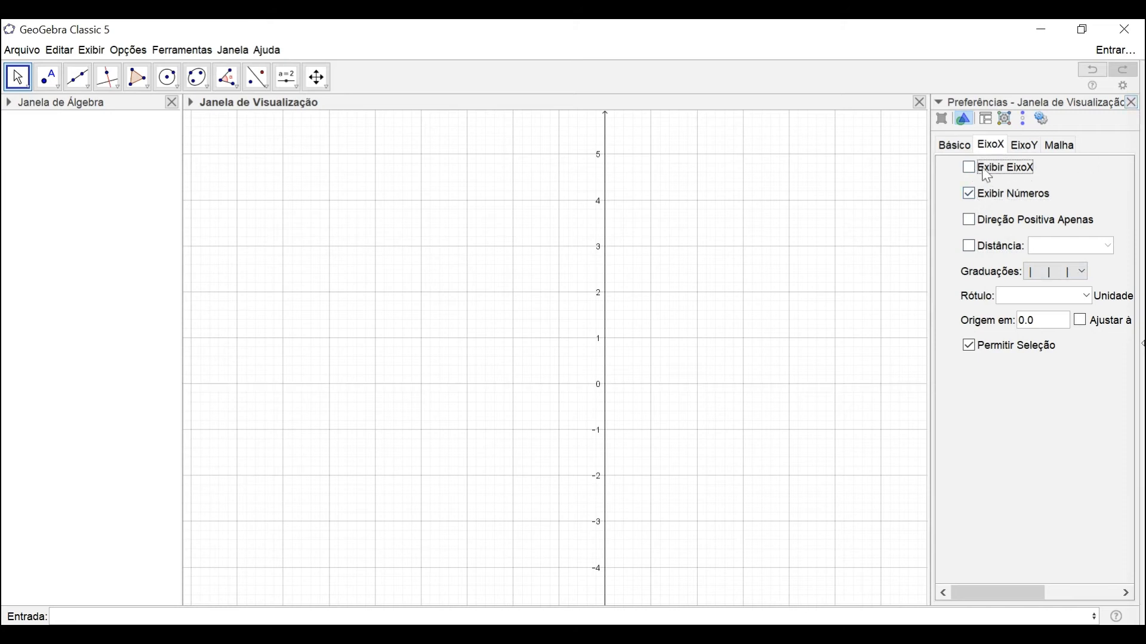
key("space")
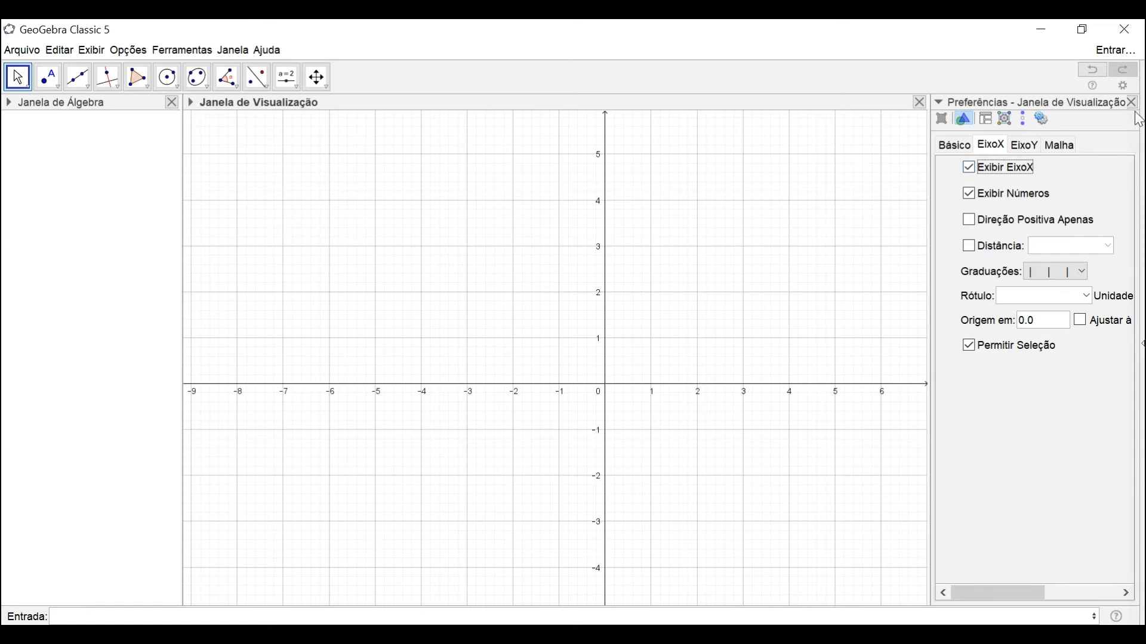
- Try the Malha Principal grid type and restore Malhas Principais e Secundárias
left_click(1056, 145)
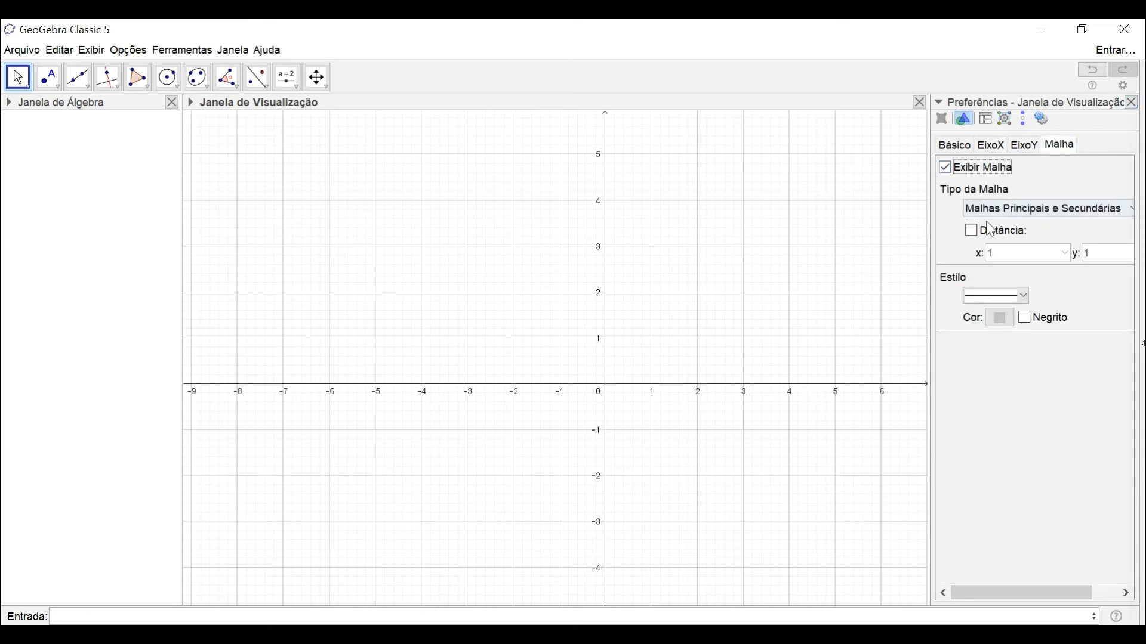
left_click(1036, 213)
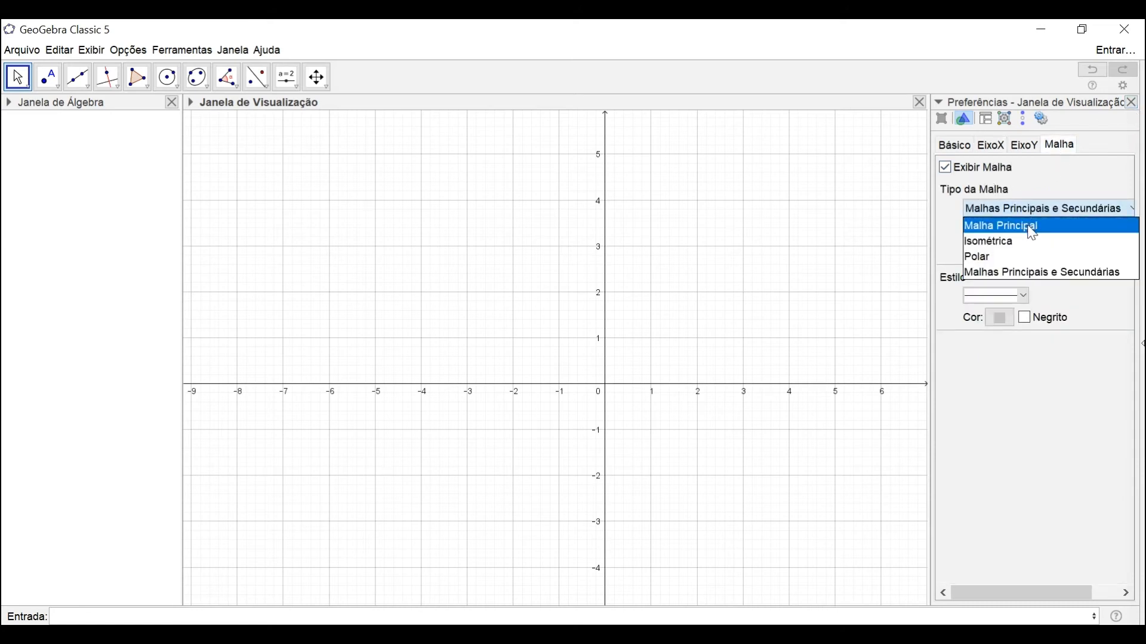
left_click(1035, 227)
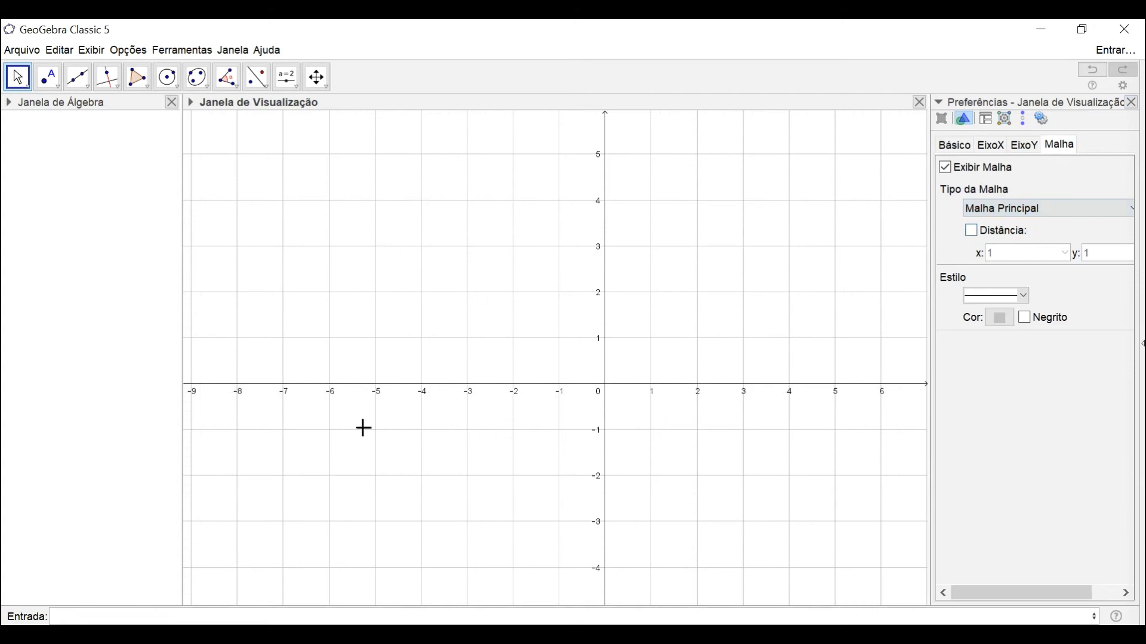
left_click(999, 210)
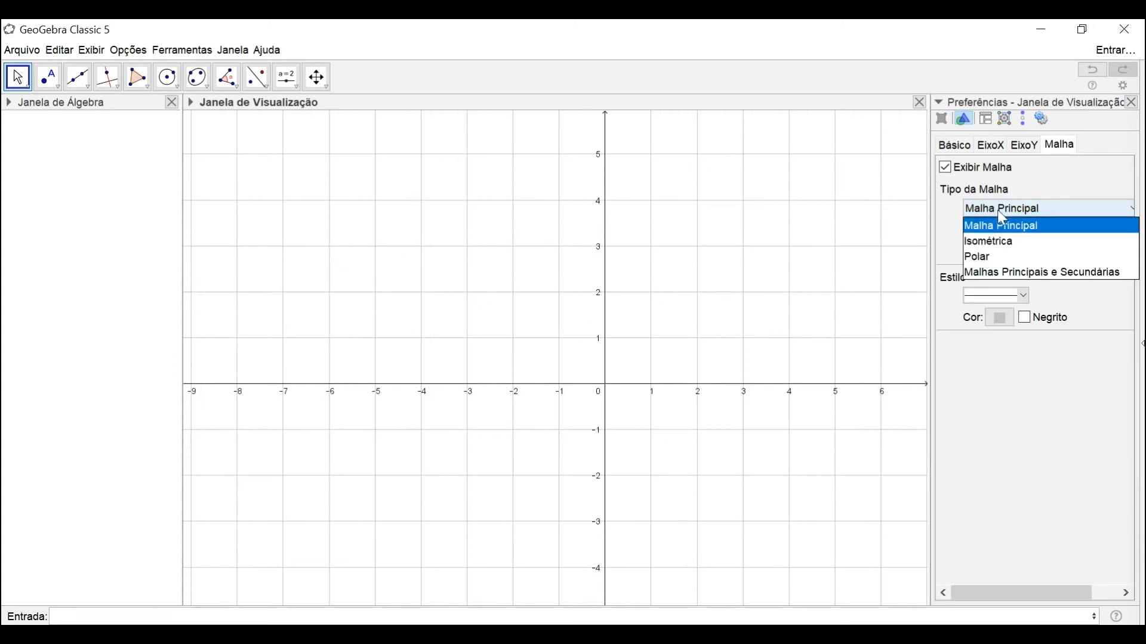
left_click(1033, 279)
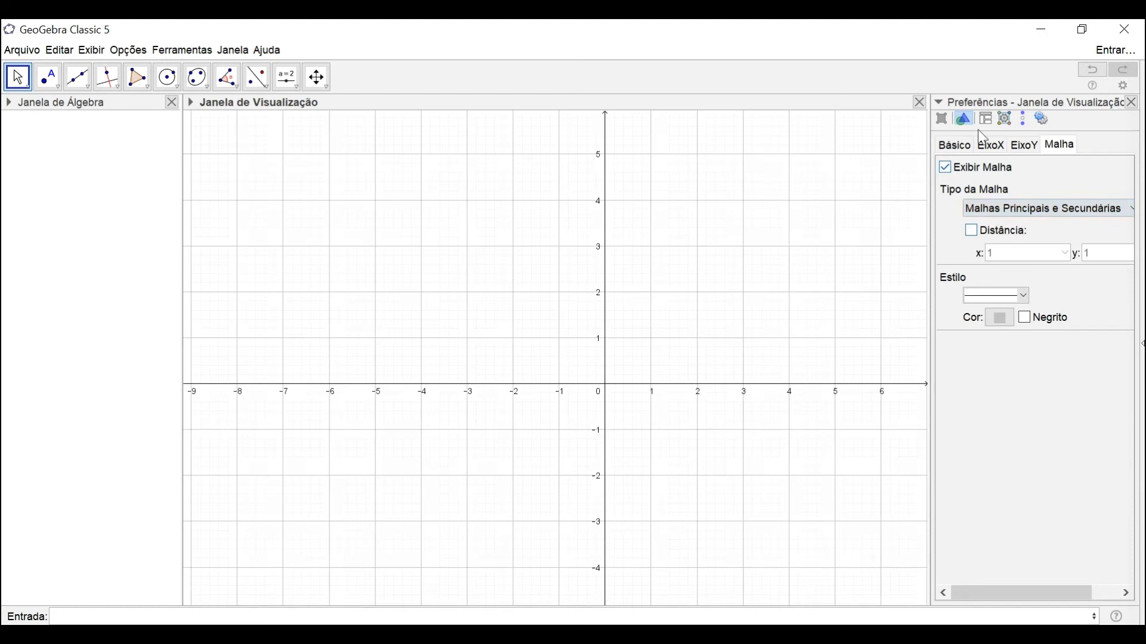
- Set the colour of the coordinate axes to red
left_click(963, 147)
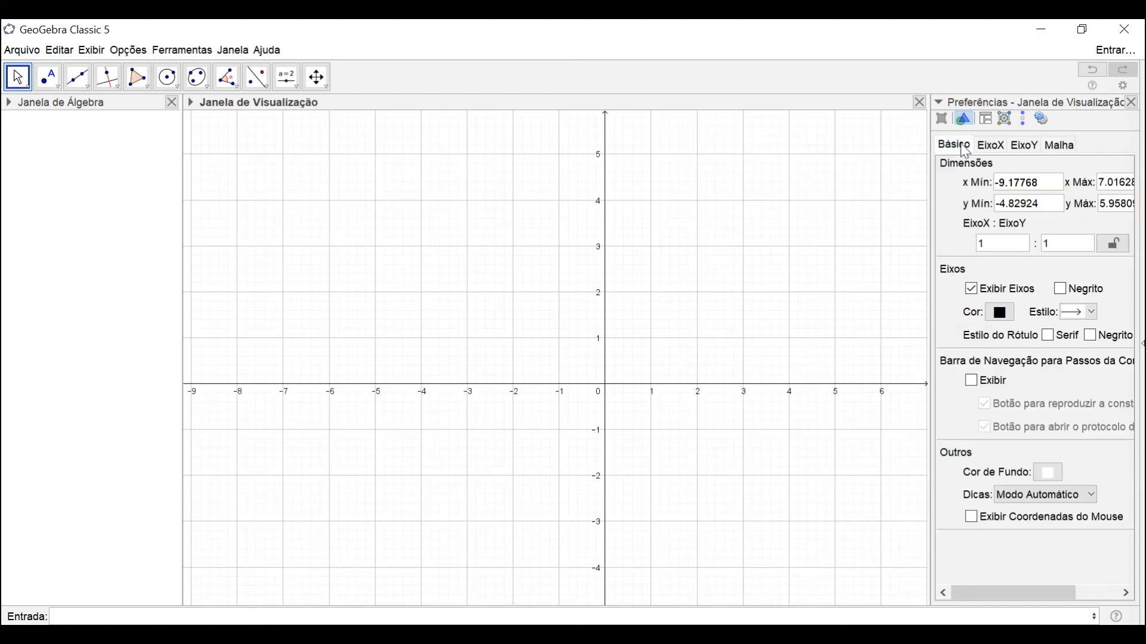
left_click(1000, 313)
left_click(503, 263)
left_click(509, 401)
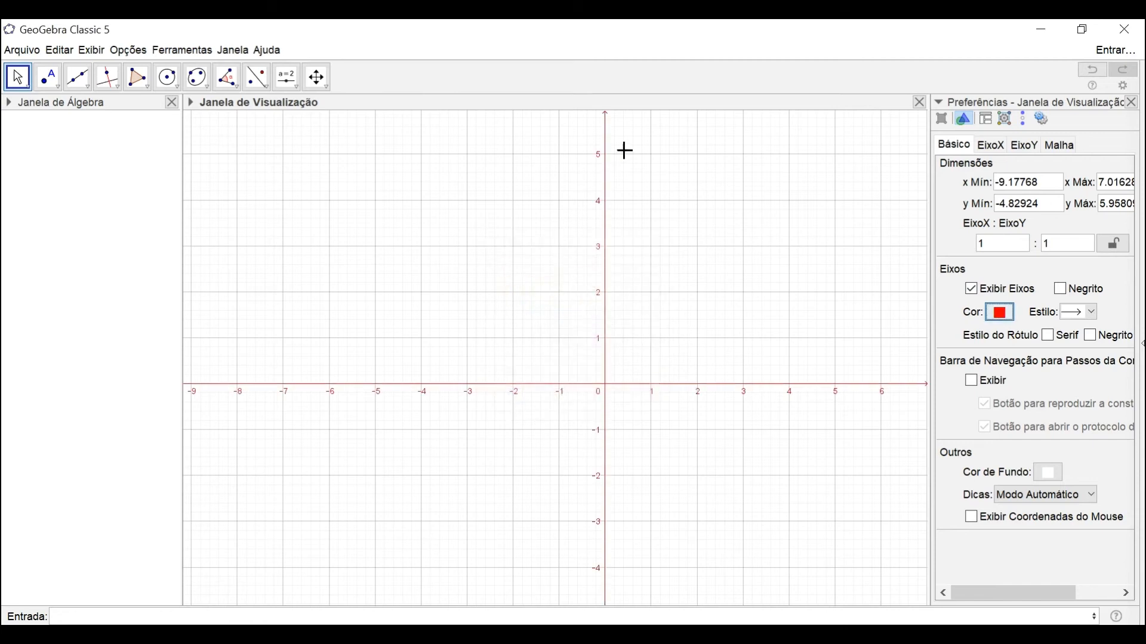
- Set the colour of the coordinate axes back to black and close the view preferences
left_click(1002, 314)
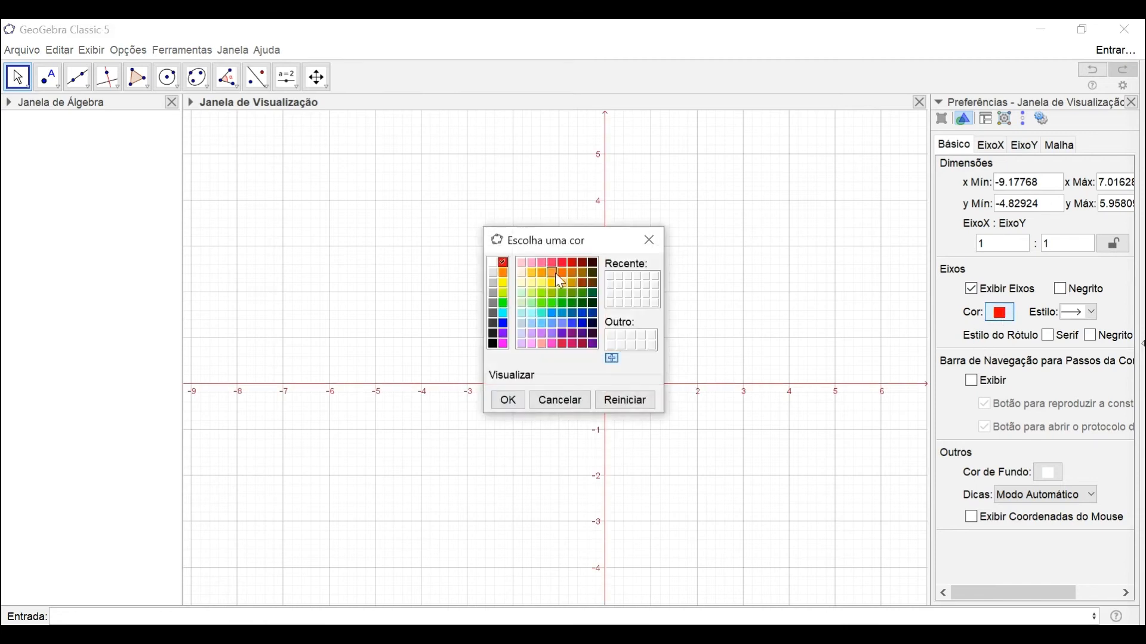
left_click(493, 345)
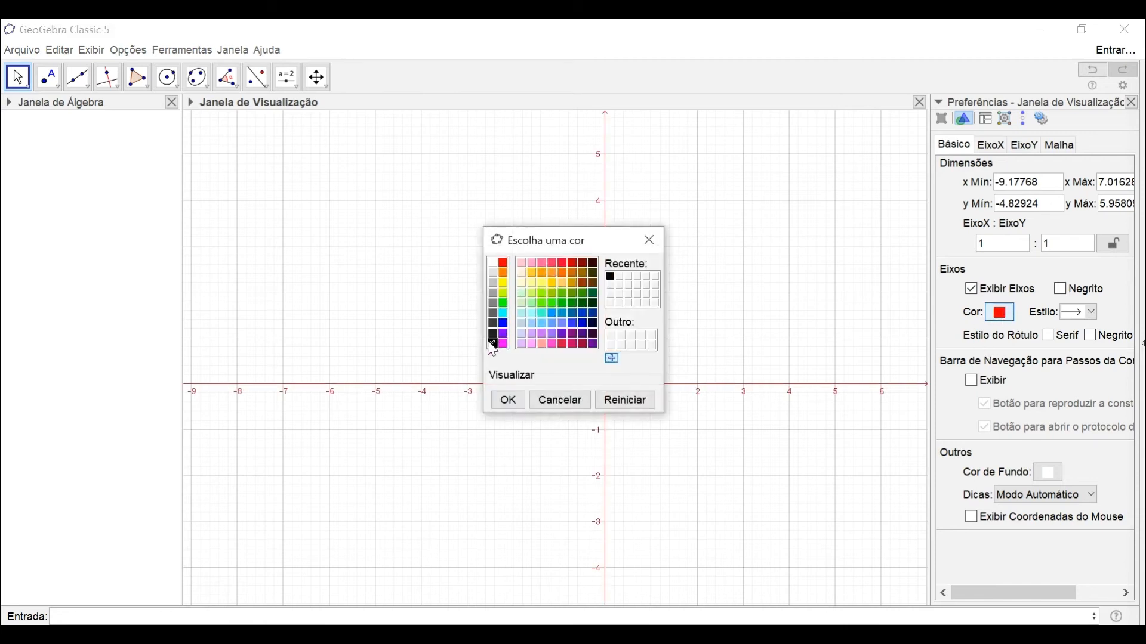
left_click(507, 400)
left_click(1132, 103)
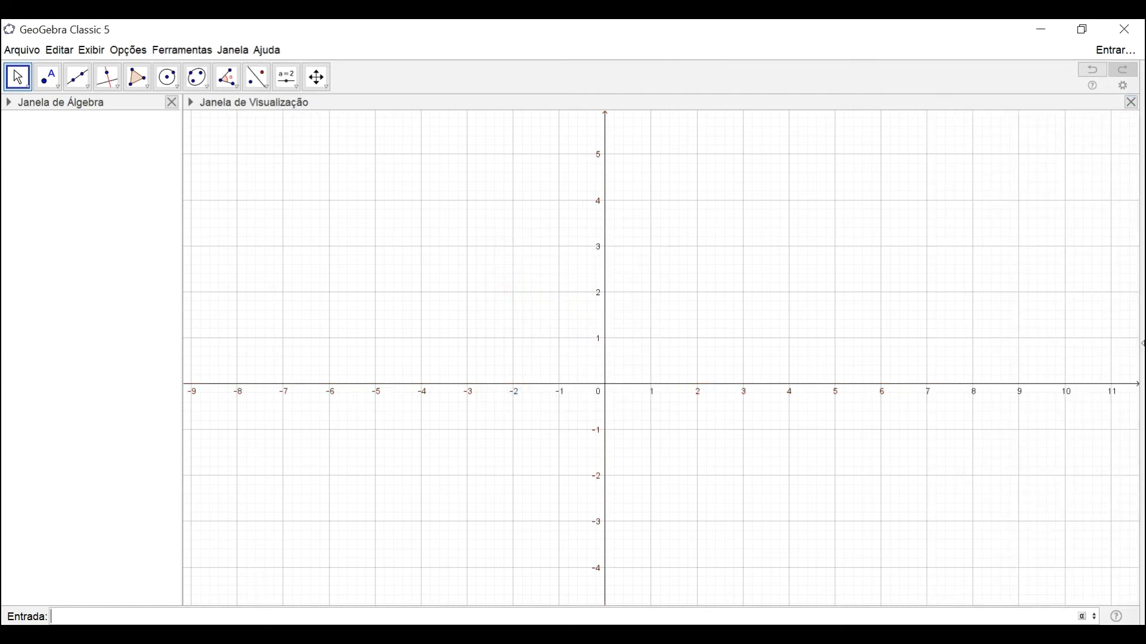
- Create a point at (2, 3) and set its colour to red
type("(2,3")
key("Return")
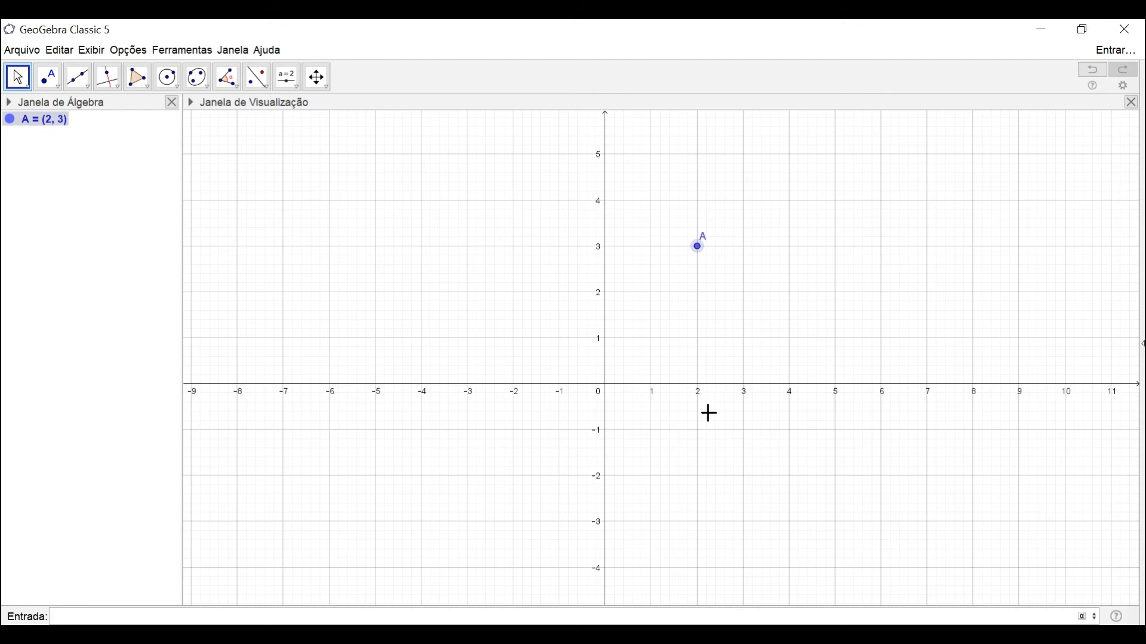
right_click(62, 125)
left_click(106, 289)
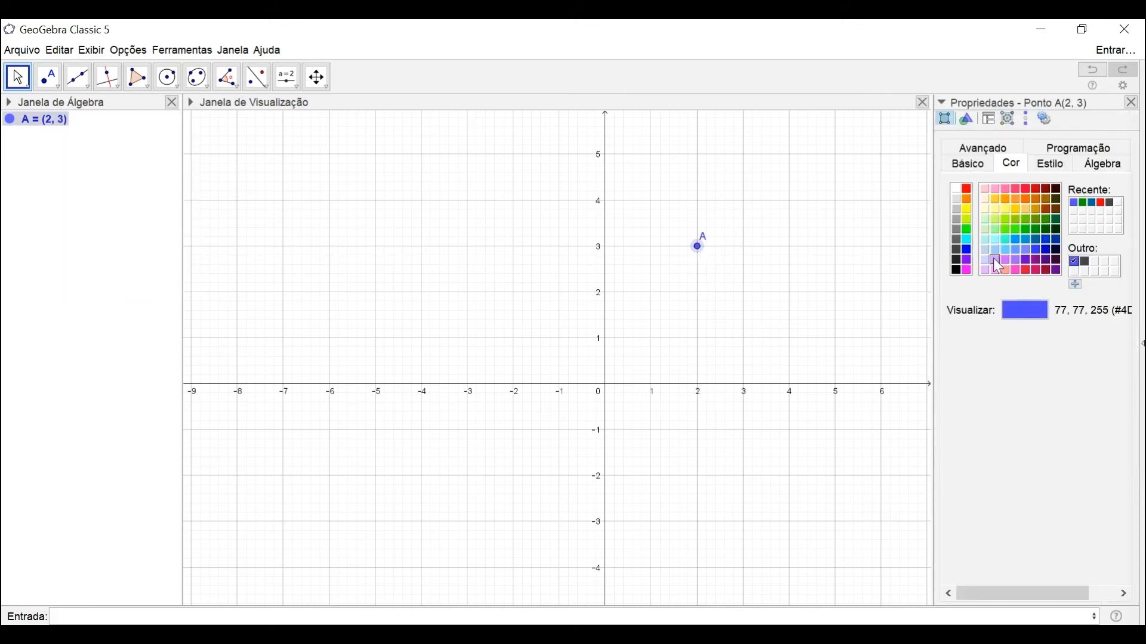
left_click(967, 189)
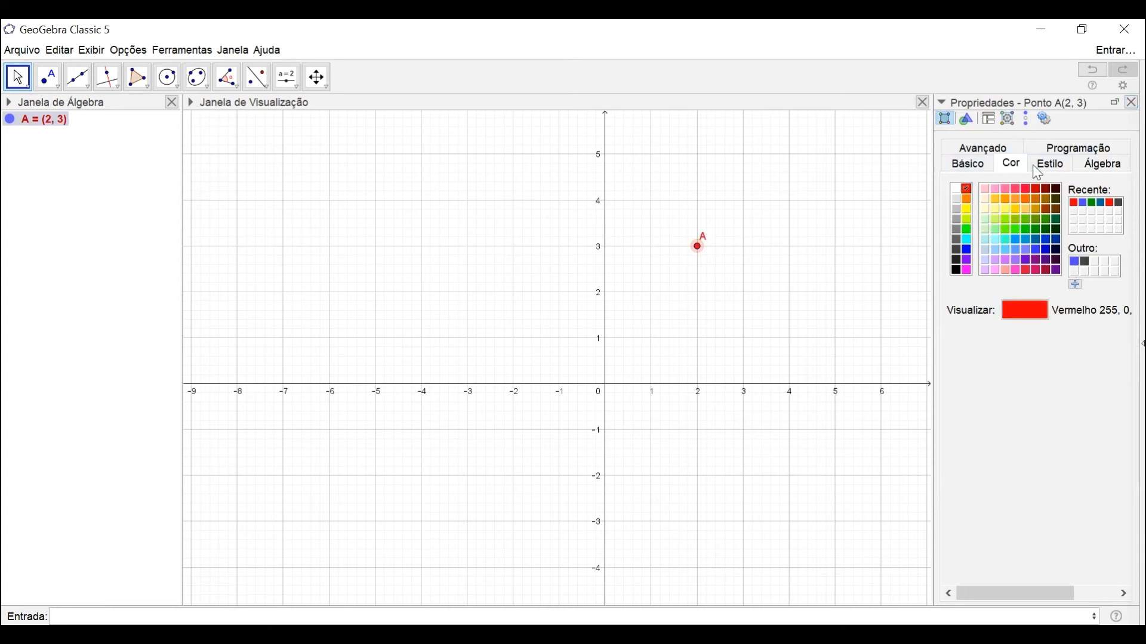
- Change the red point's style to a hollow circle and close its properties
left_click(1051, 165)
left_click(972, 270)
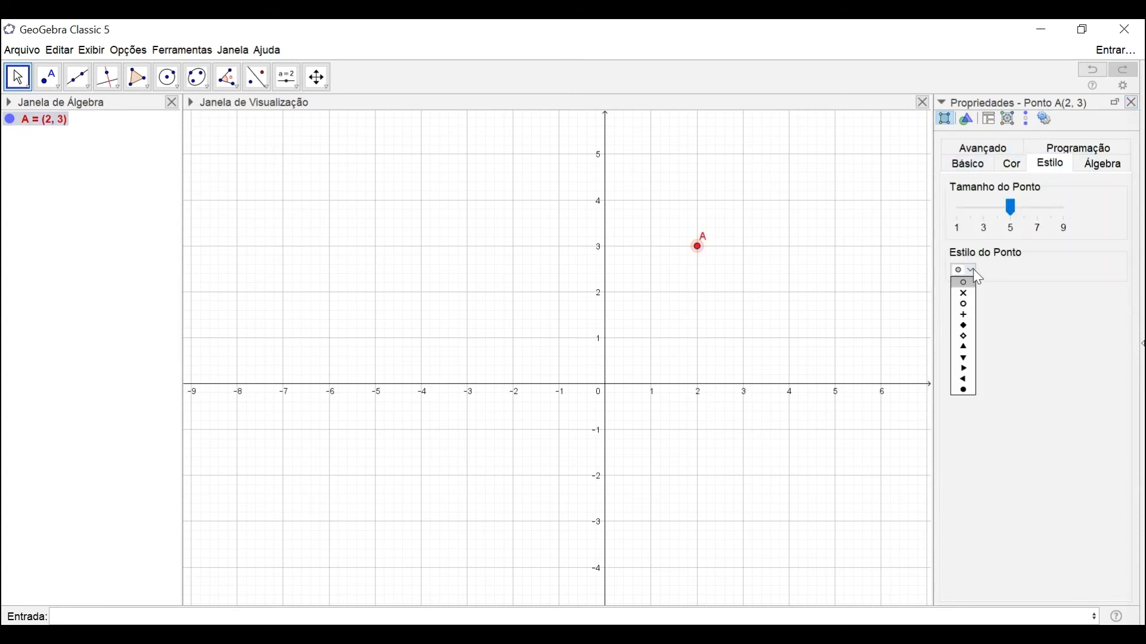
left_click(965, 305)
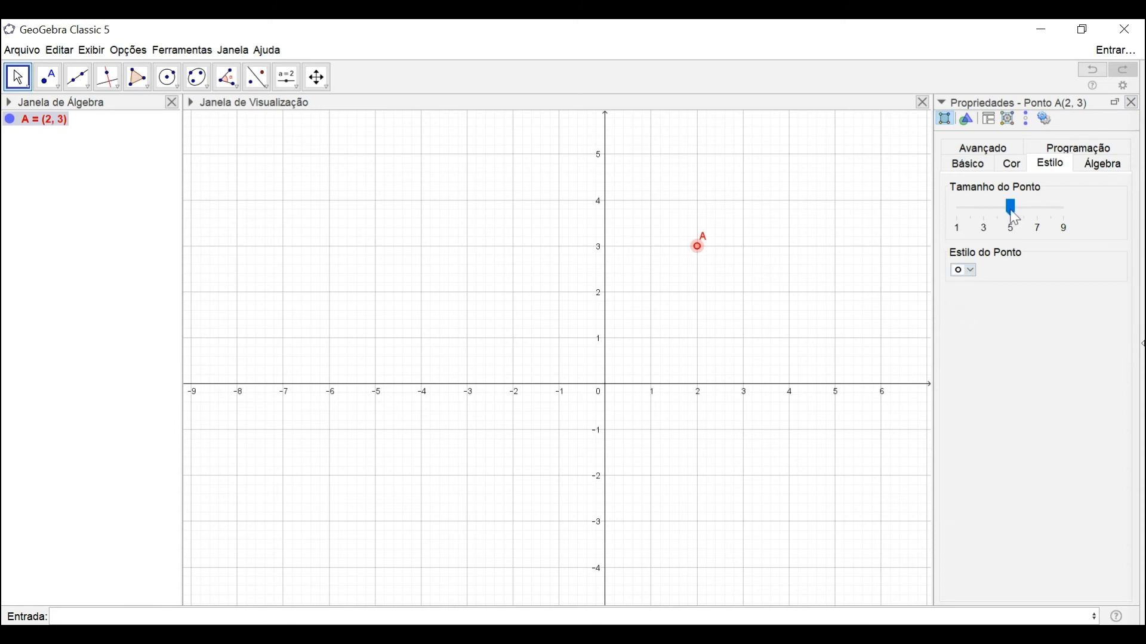
left_click(1135, 104)
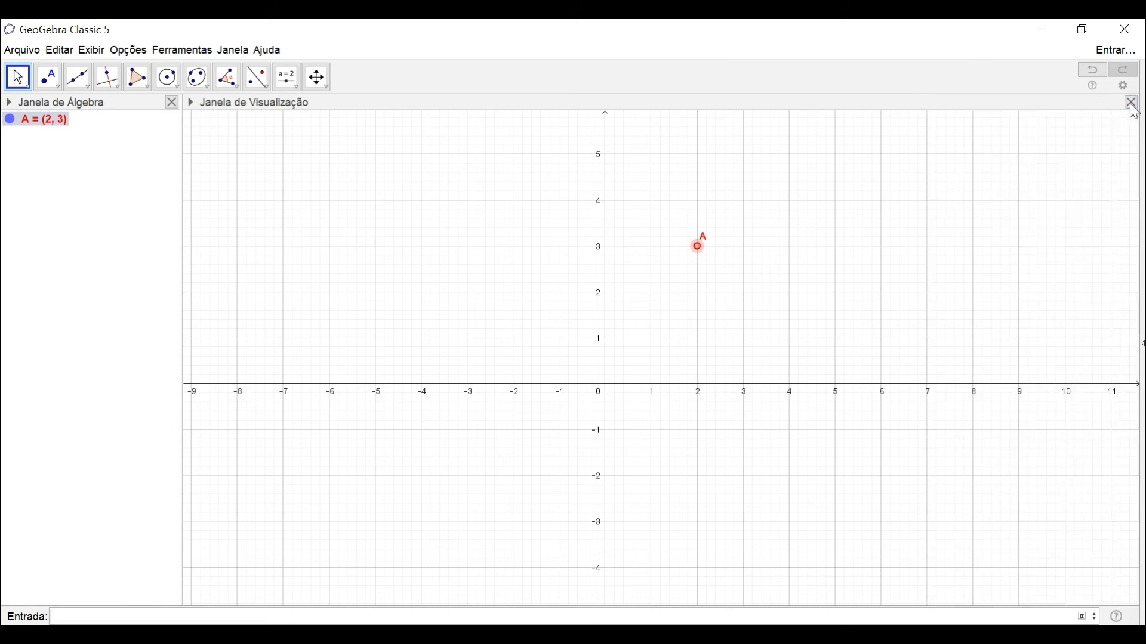
- Create the point (a, 0) with a slider for a, and move the slider to 0
type("(a,0")
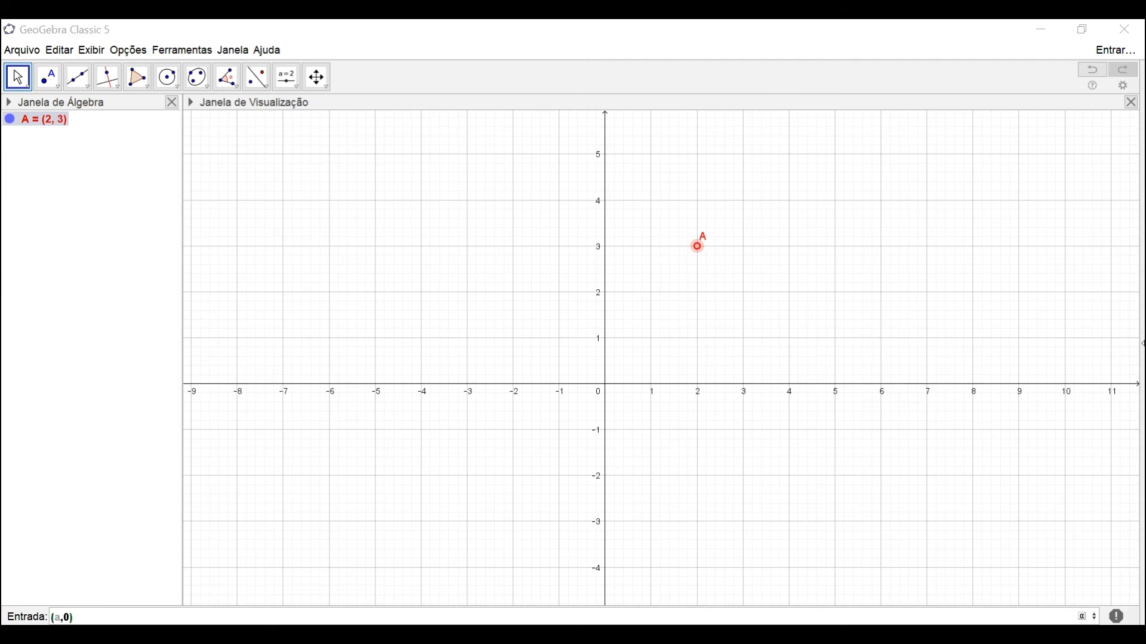
key("Return")
key("Return")
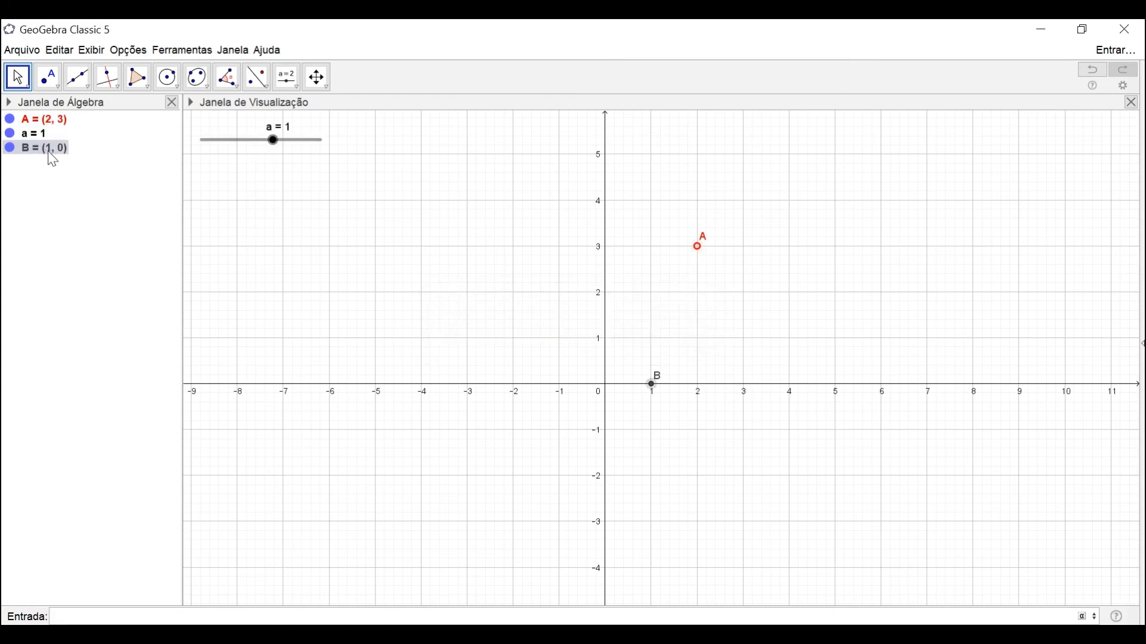
mouse_move(274, 141)
left_mouse_down()
mouse_move(230, 146)
mouse_move(282, 146)
left_mouse_up()
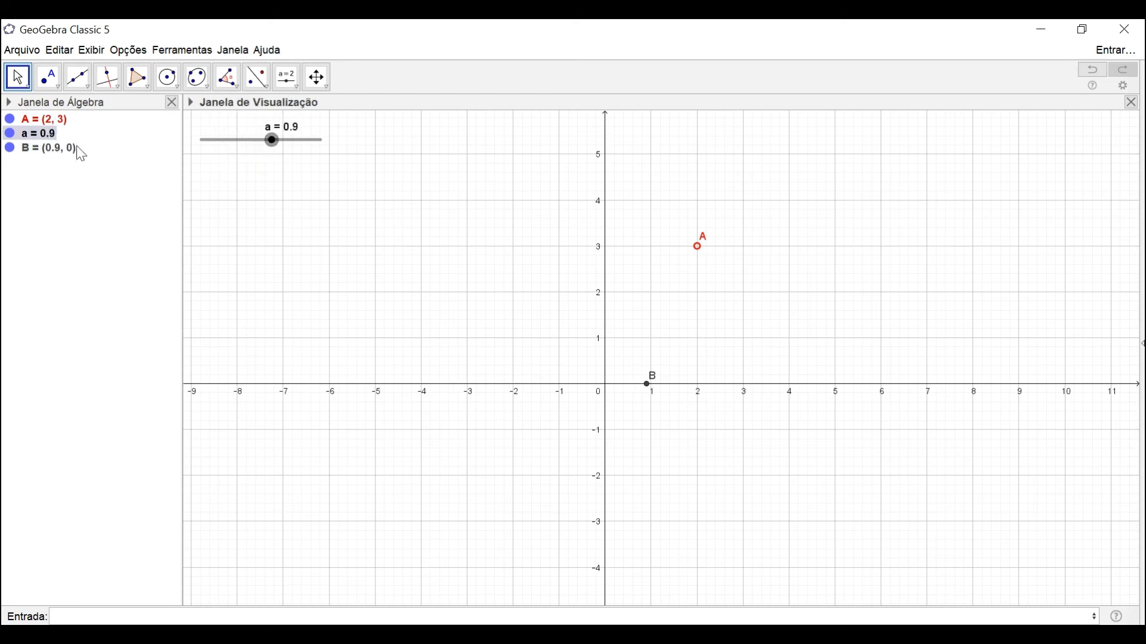
mouse_move(273, 142)
left_mouse_down()
mouse_move(299, 151)
mouse_move(270, 156)
left_mouse_up()
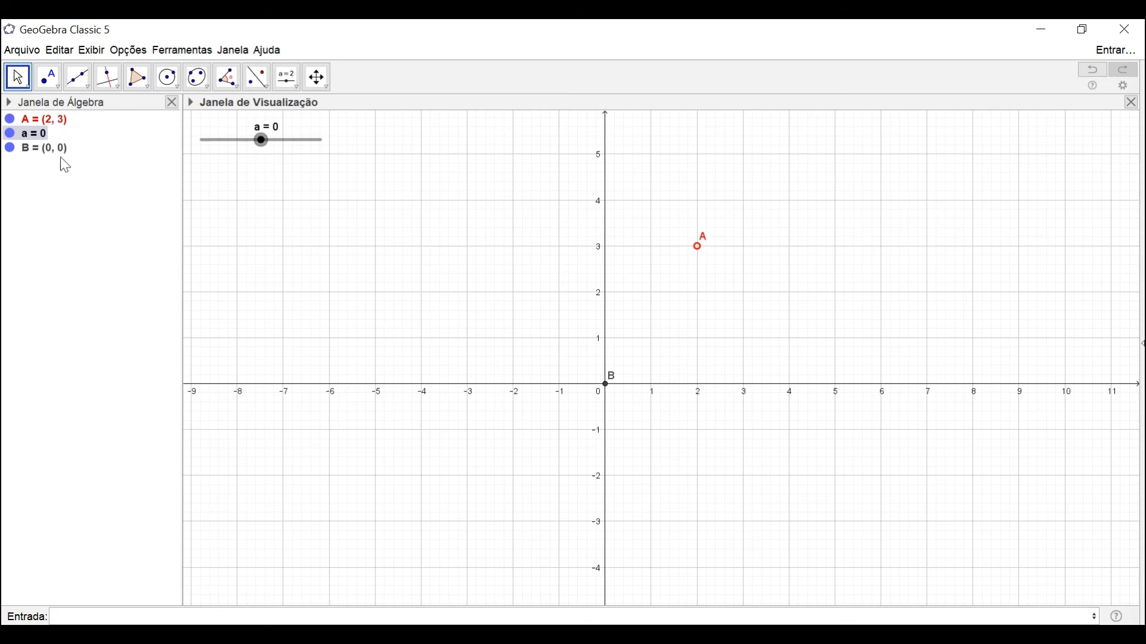
- Set slider a's interval to a minimum of -50 and a maximum of 50
double_click(283, 152)
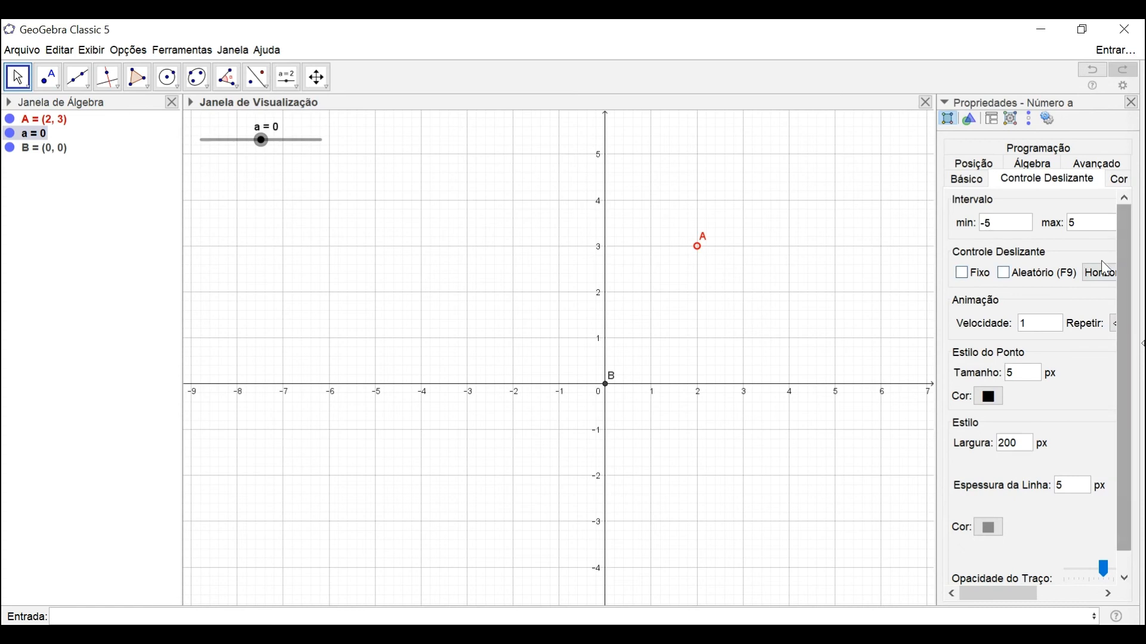
type("0")
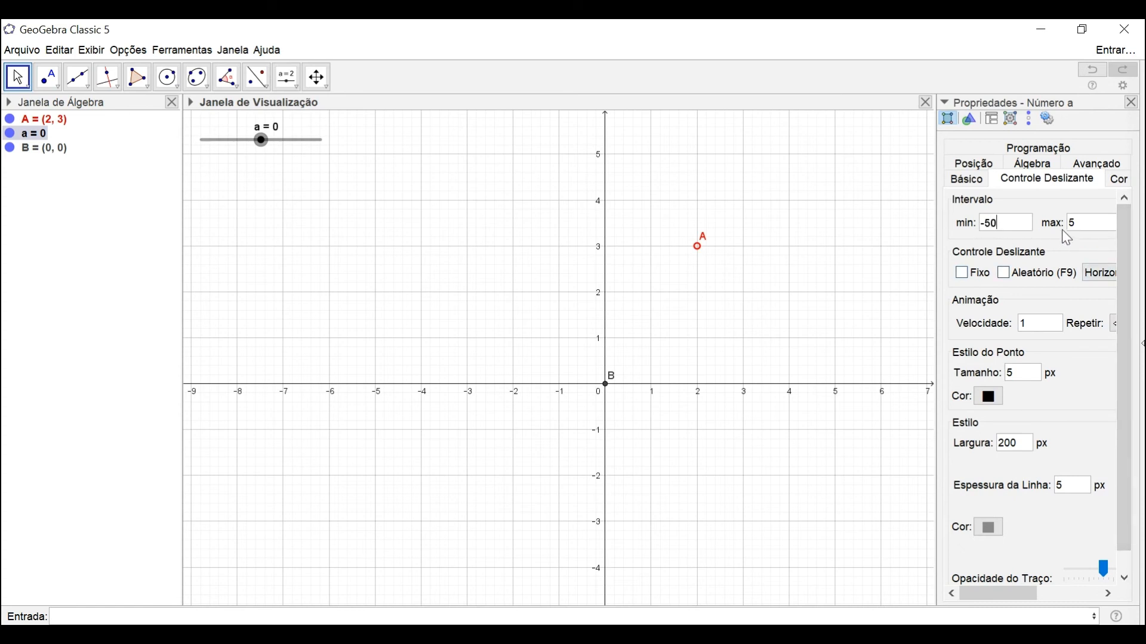
left_click(1075, 226)
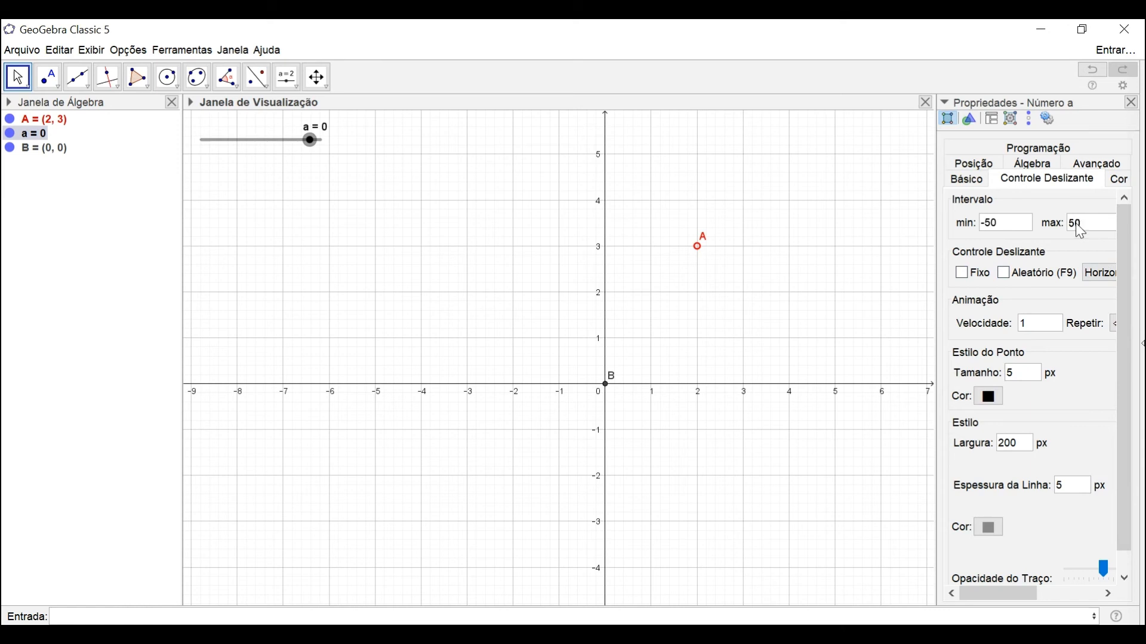
left_click_drag(945, 465, 833, 454)
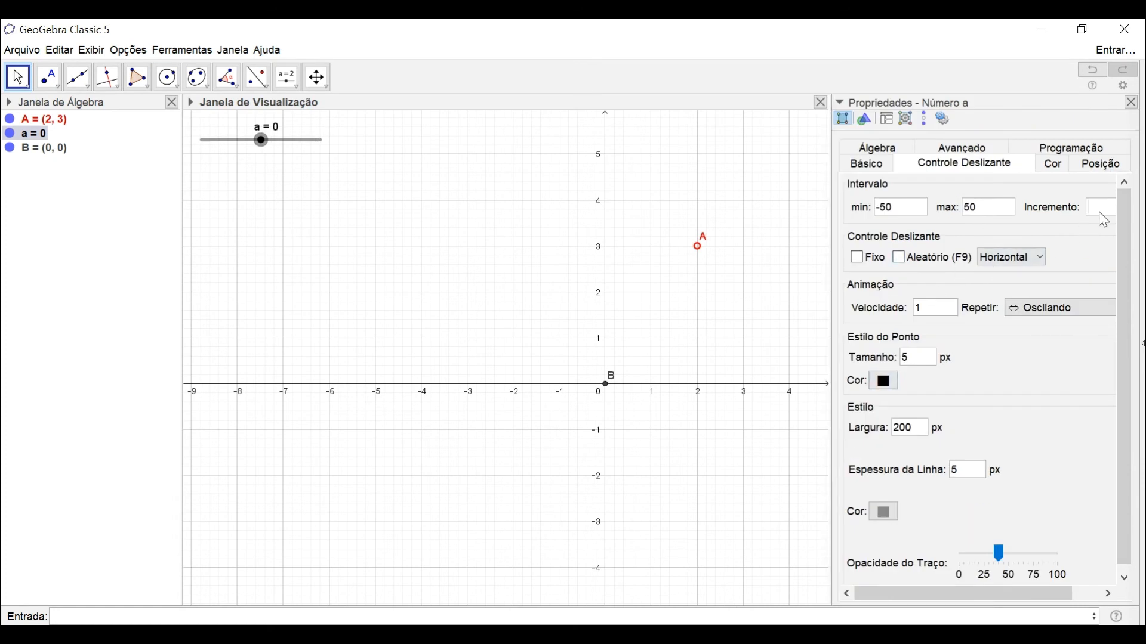
- Check the increment setting in slider a's properties, close them, and move slider a to 5
left_click(1132, 103)
mouse_move(268, 146)
left_mouse_down()
mouse_move(279, 148)
mouse_move(258, 149)
mouse_move(272, 155)
left_mouse_up()
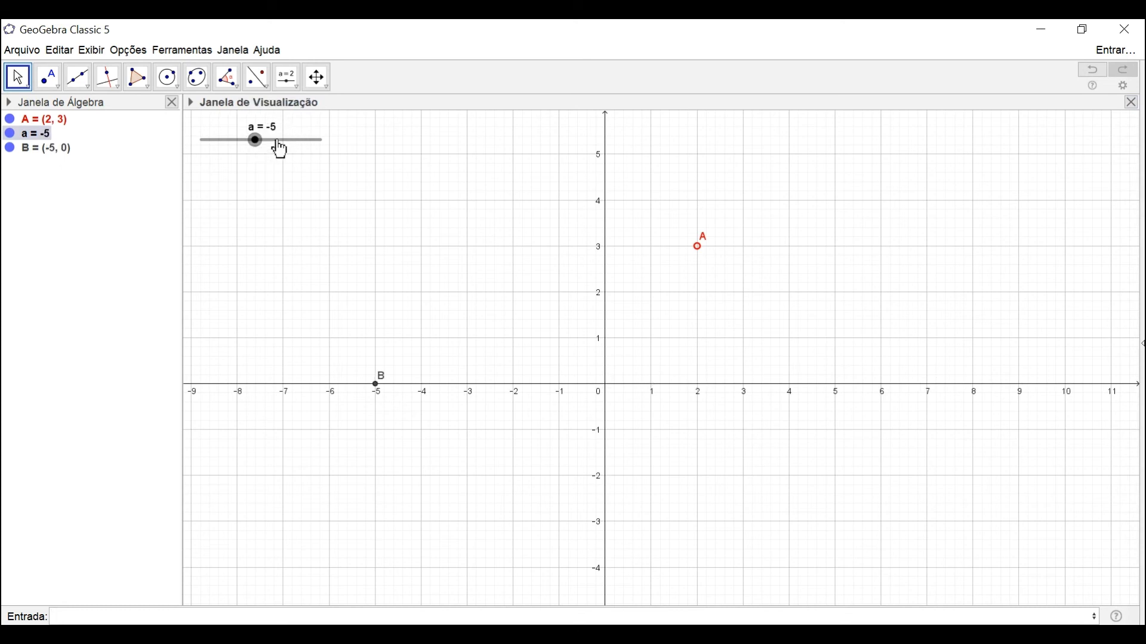
double_click(278, 146)
left_click(1101, 211)
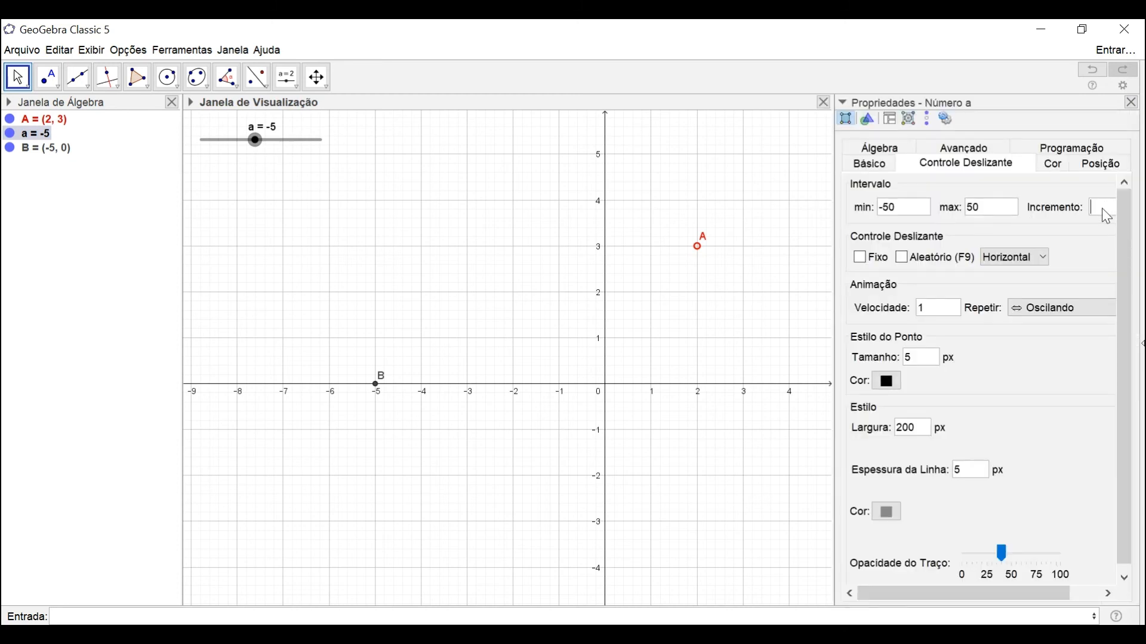
left_click(1132, 102)
left_click_drag(270, 147, 273, 147)
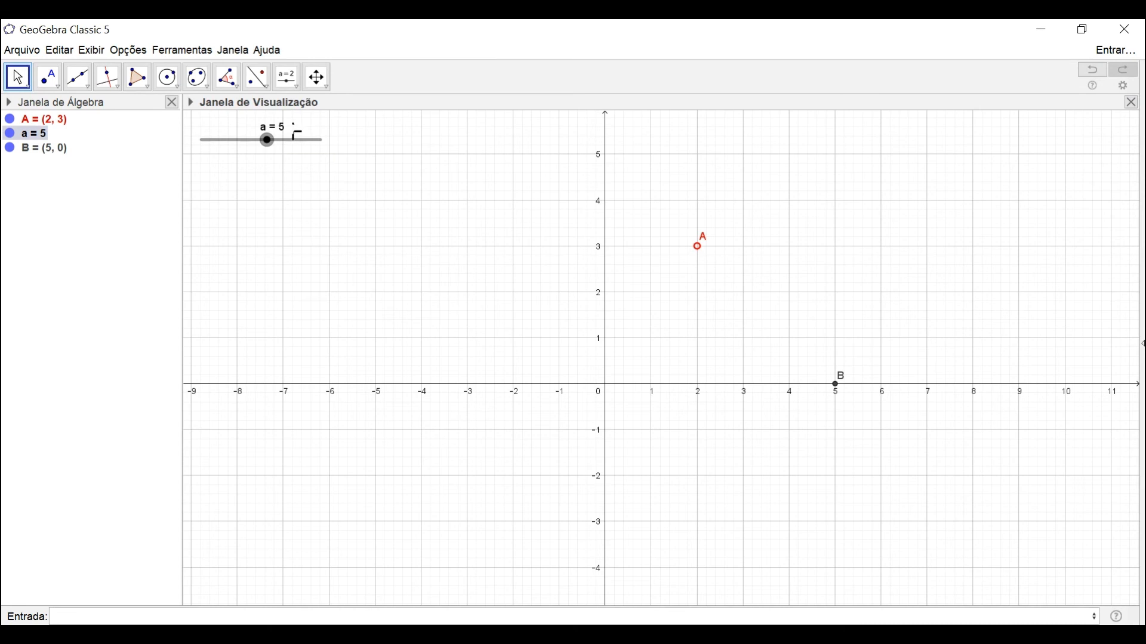
- Create the point (0, b) with a slider for b, and move slider b to 1.9
type("(0,b")
key("Return")
key("Return")
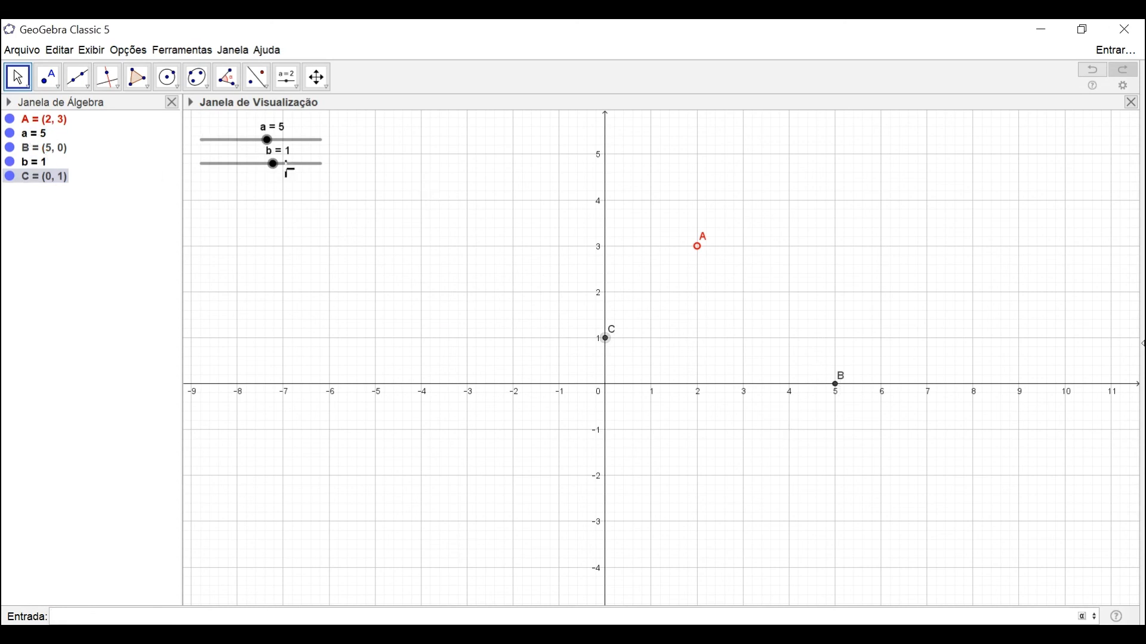
mouse_move(284, 169)
left_mouse_down()
mouse_move(236, 161)
mouse_move(293, 165)
left_mouse_up()
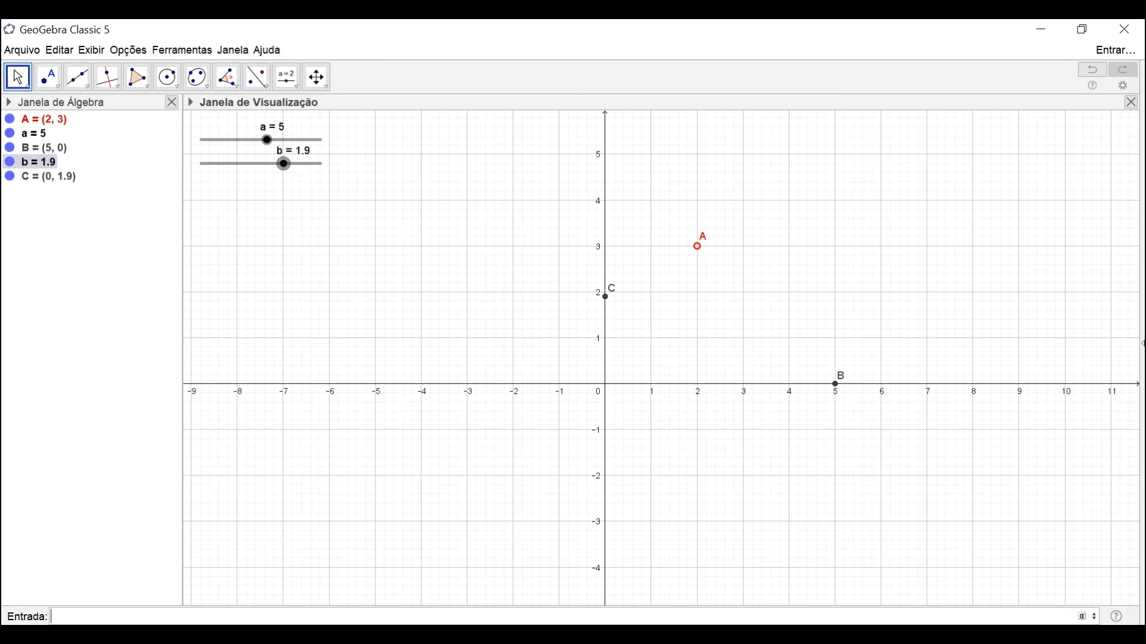
- Create the point (a, b) driven by both sliders, and move slider a to 2
type("(a,b")
key("Return")
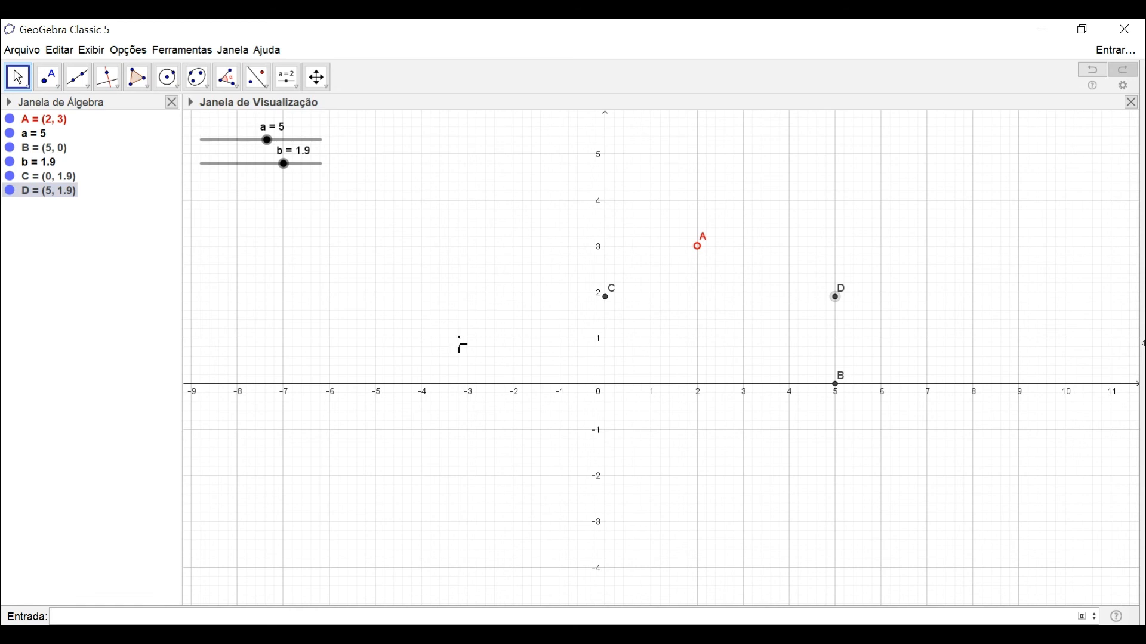
left_click_drag(268, 141, 286, 167)
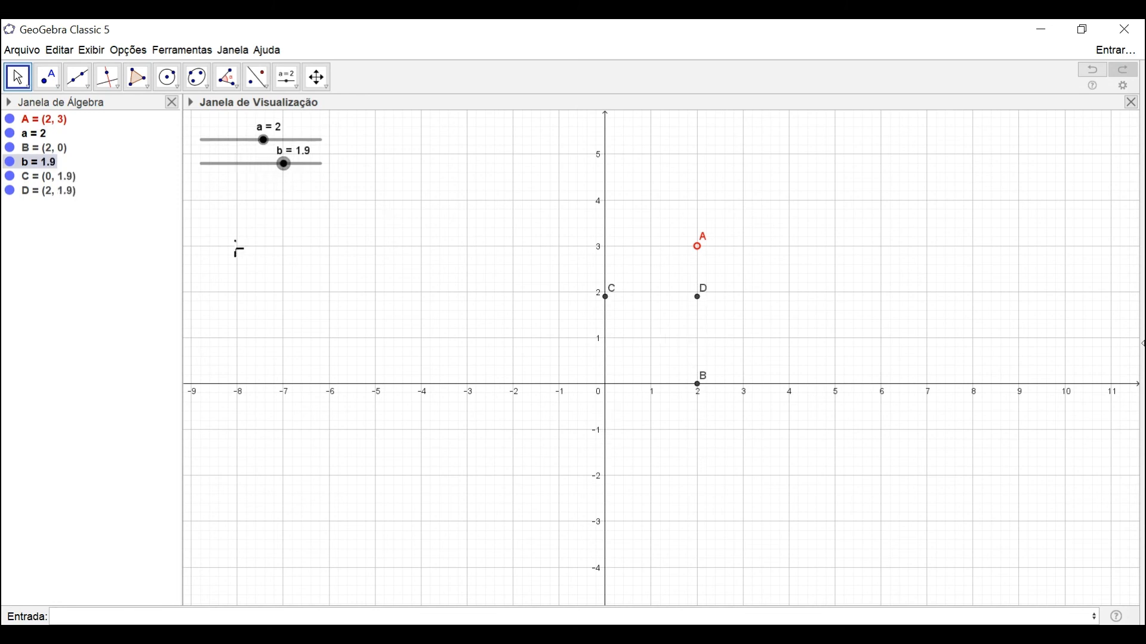